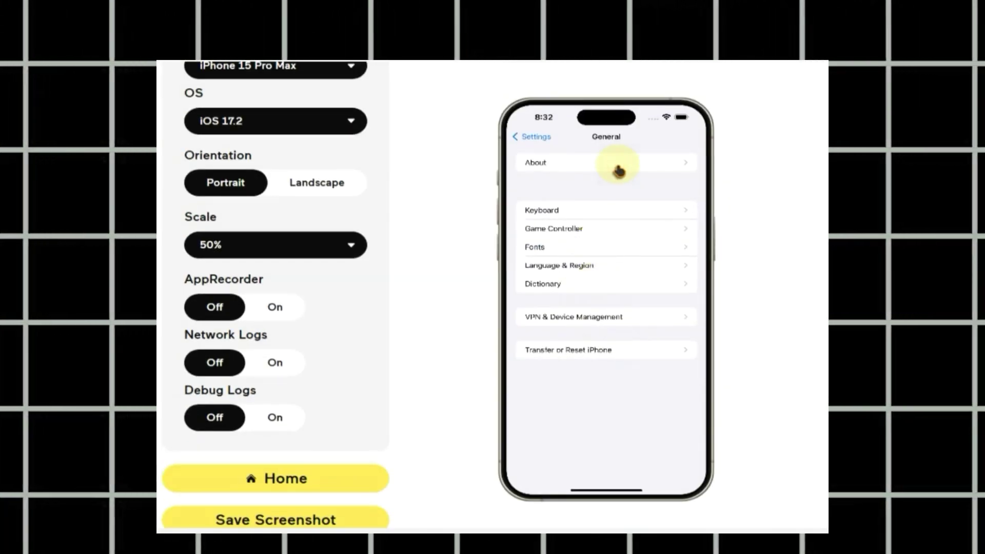
Open About on the simulated iPhone and allow Safari and speedtest.net to use location.
{"action": "left_click", "coordinate": [620, 171]}
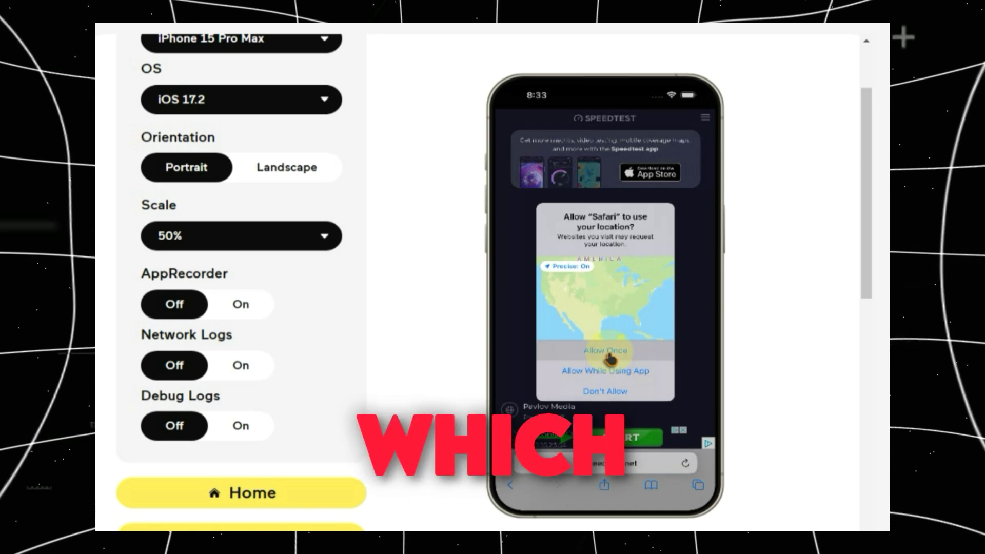
{"action": "left_click", "coordinate": [610, 354]}
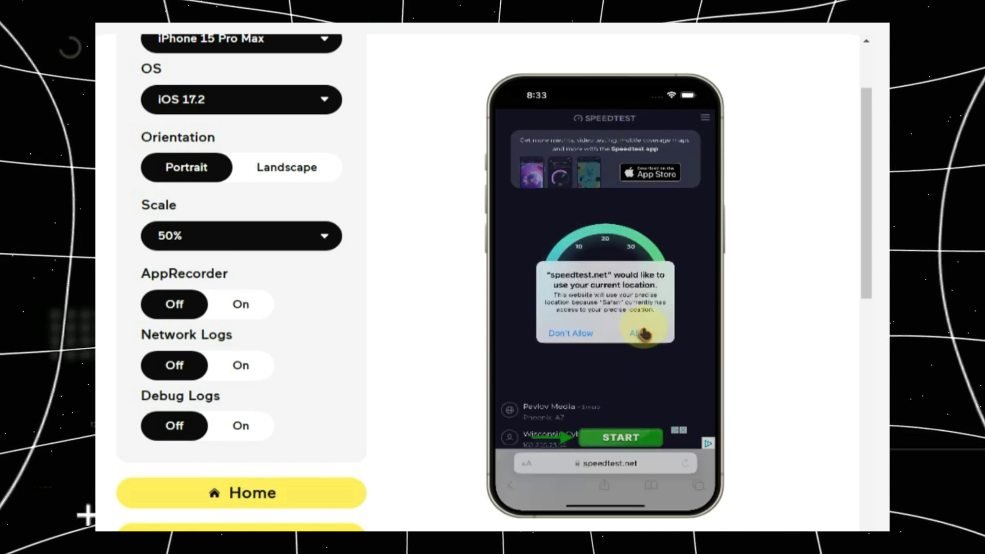
{"action": "left_click", "coordinate": [642, 334]}
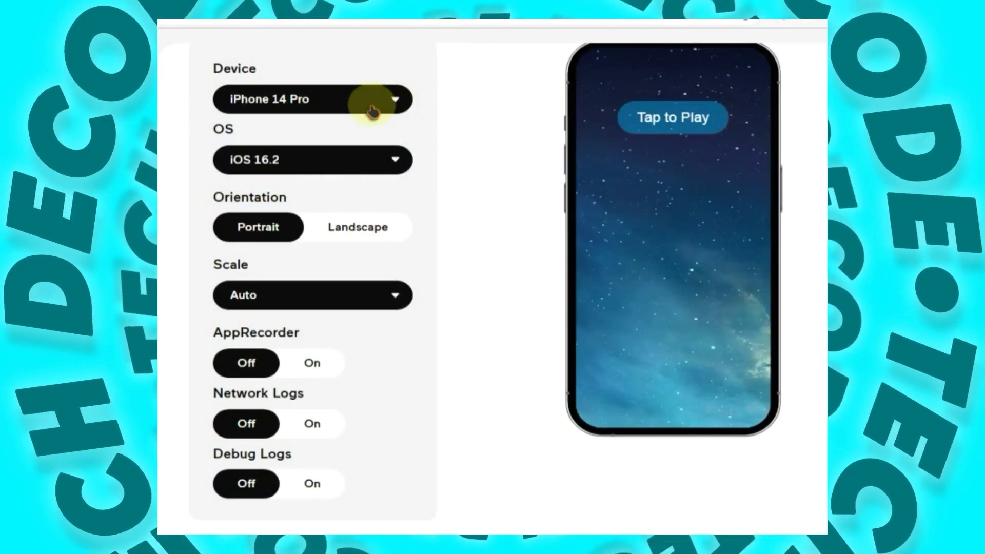
{"action": "left_click", "coordinate": [373, 100]}
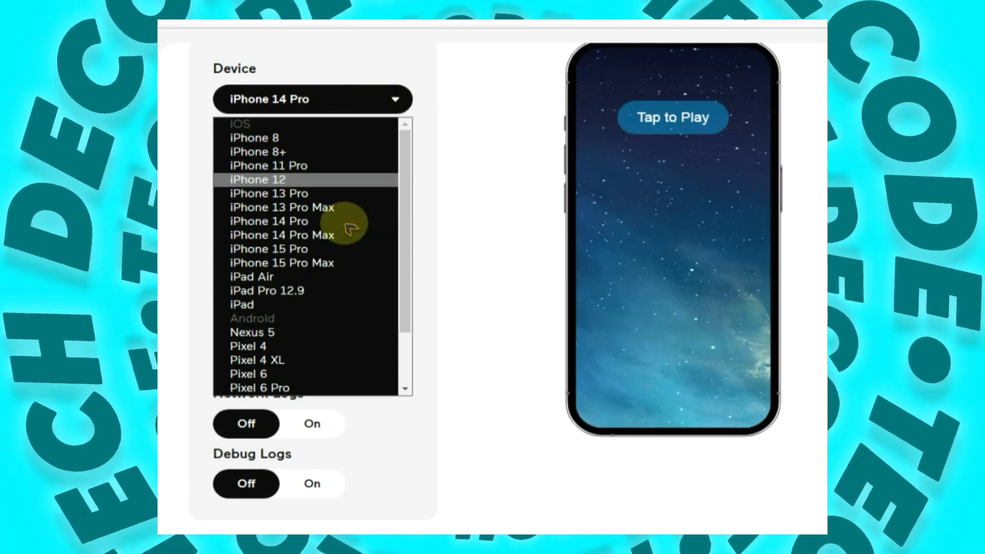
Switch the simulated device to iPhone 15 Pro Max, keeping iOS 17.2.
{"action": "left_click", "coordinate": [336, 268]}
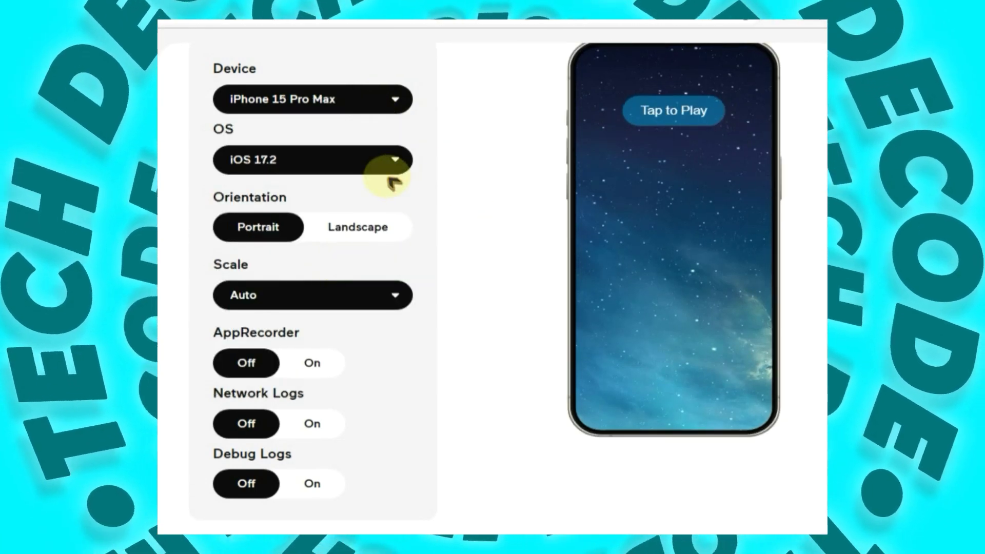
{"action": "left_click", "coordinate": [394, 170]}
{"action": "left_click", "coordinate": [390, 174]}
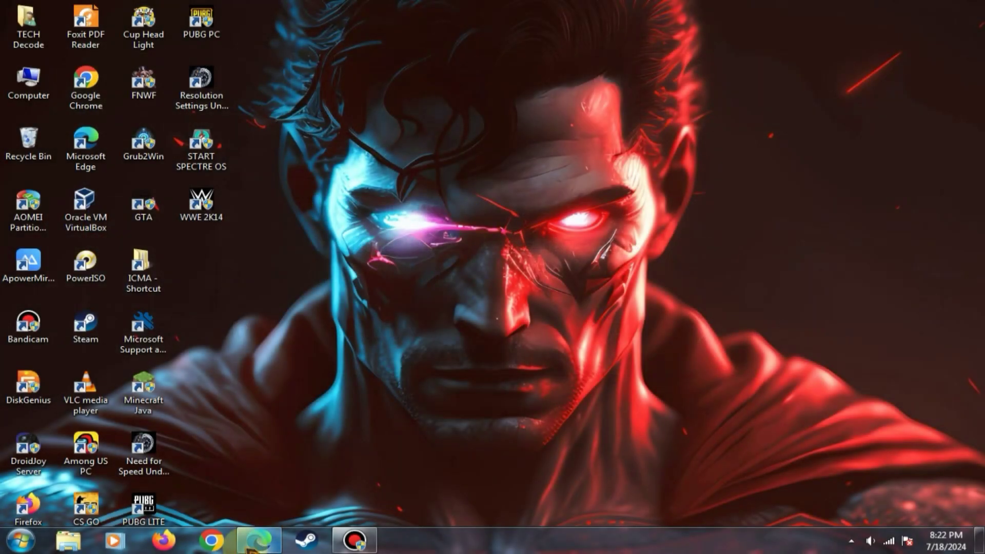
Launch Edge and go to google.com.
{"action": "left_click", "coordinate": [256, 541]}
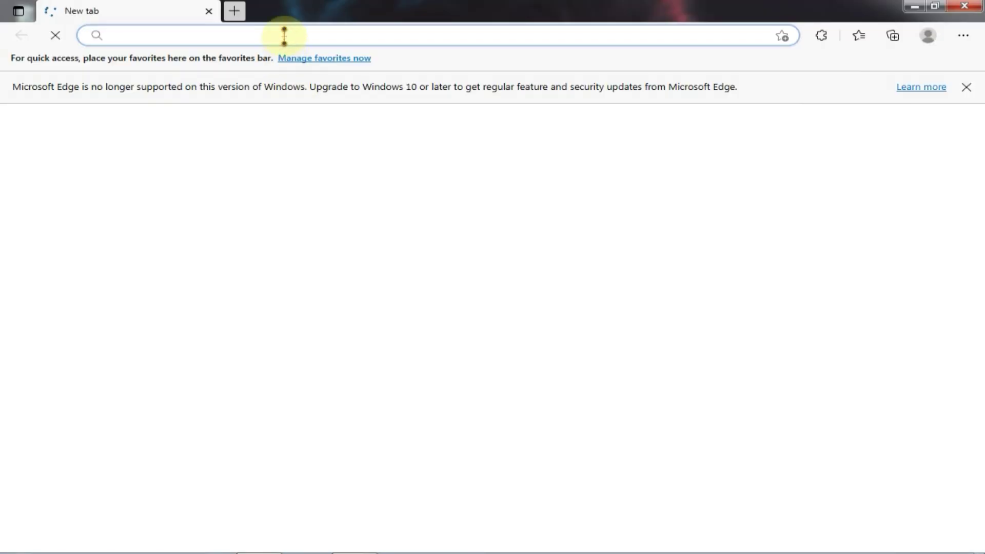
{"action": "type", "text": "google.com"}
{"action": "key", "text": "Return"}
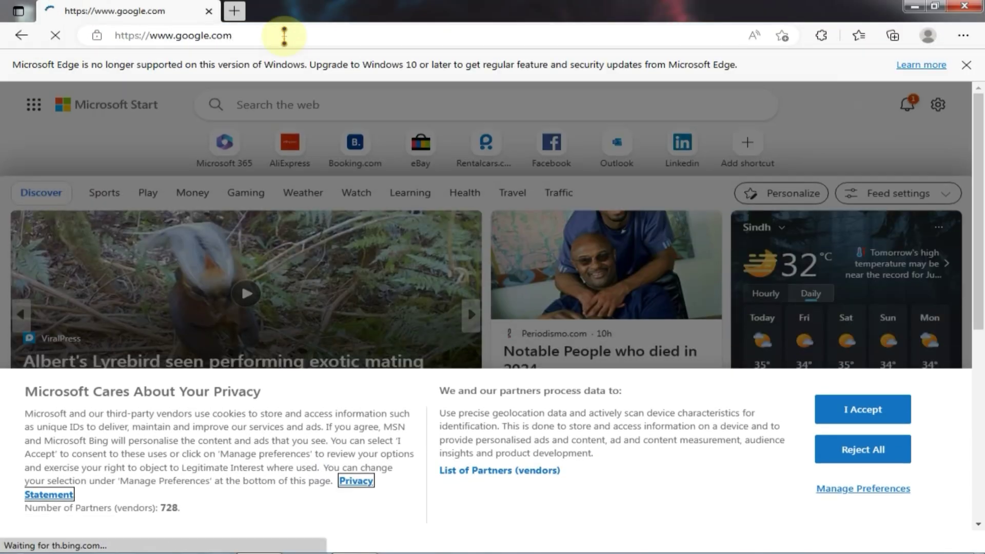
Search Google for 'appetize.io demo' and open the Appetize.io homepage result.
{"action": "left_click", "coordinate": [342, 245]}
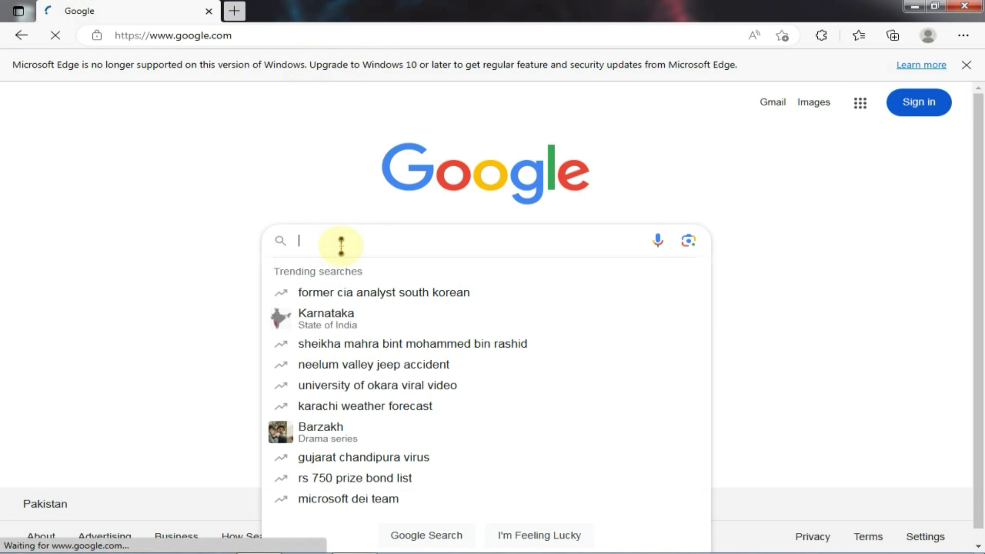
{"action": "type", "text": "appetize..io"}
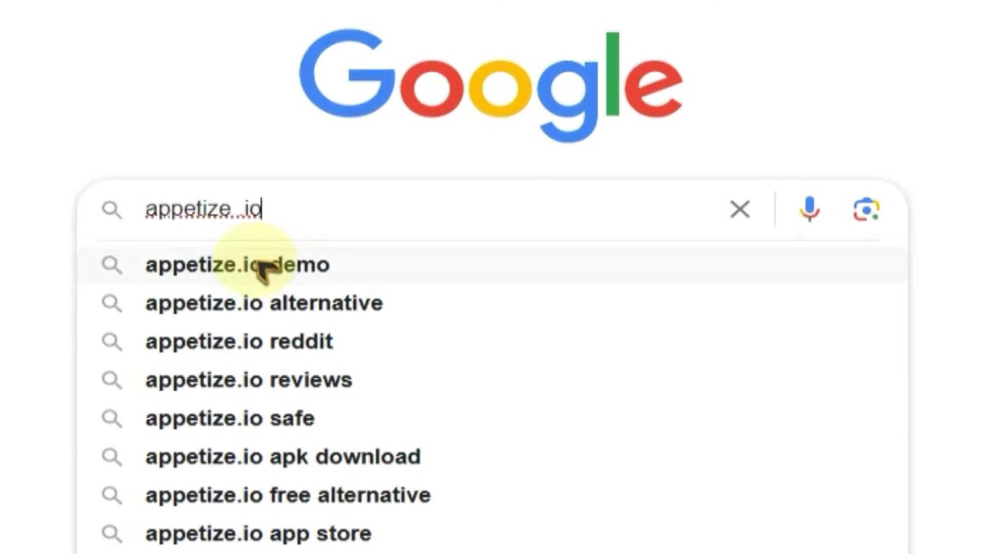
{"action": "left_click", "coordinate": [262, 268]}
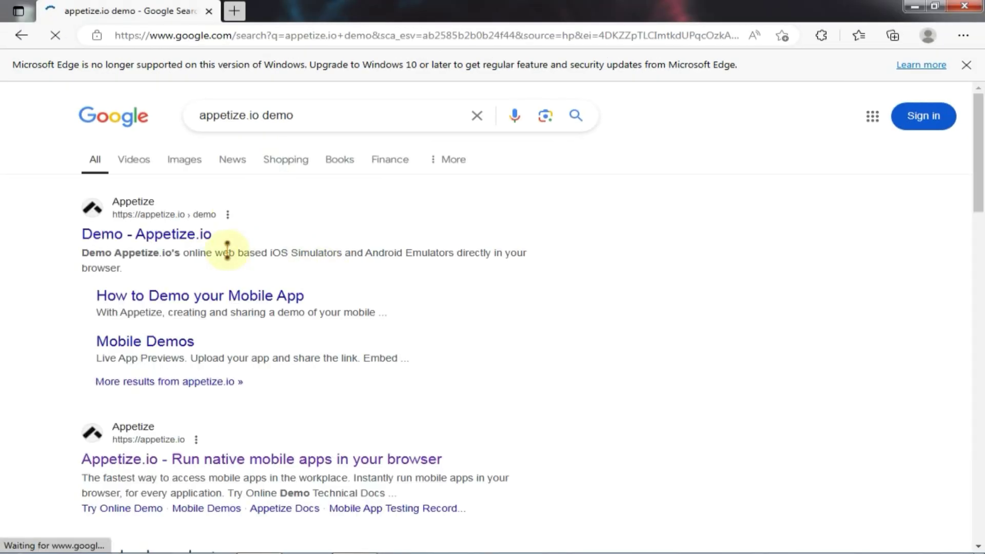
{"action": "scroll", "coordinate": [267, 283], "scroll_direction": "down", "scroll_amount": 3}
{"action": "left_click", "coordinate": [344, 307]}
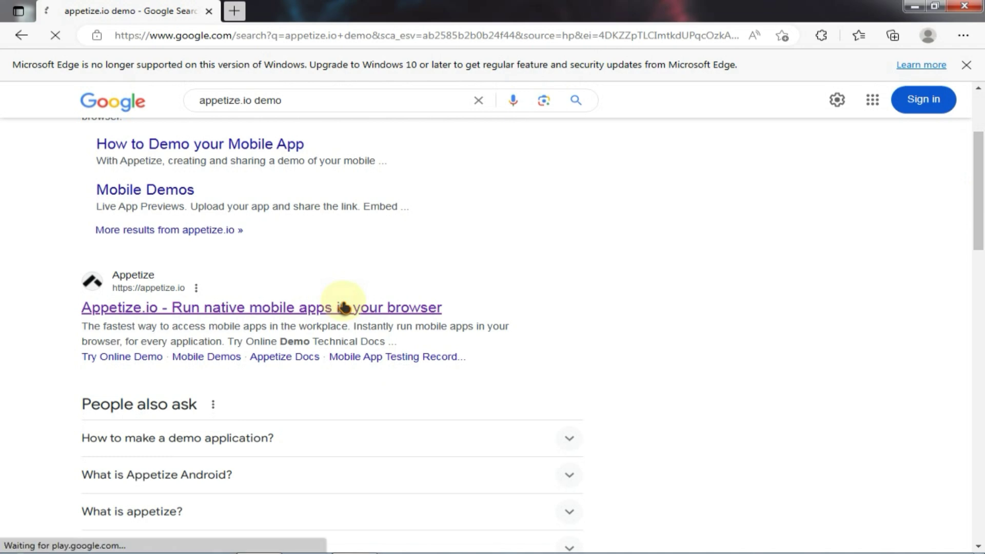
Search 'temp mail' in a new tab, open Temp Mail, then return to the Appetize.io tab.
{"action": "left_click", "coordinate": [234, 11]}
{"action": "type", "text": "temp mail"}
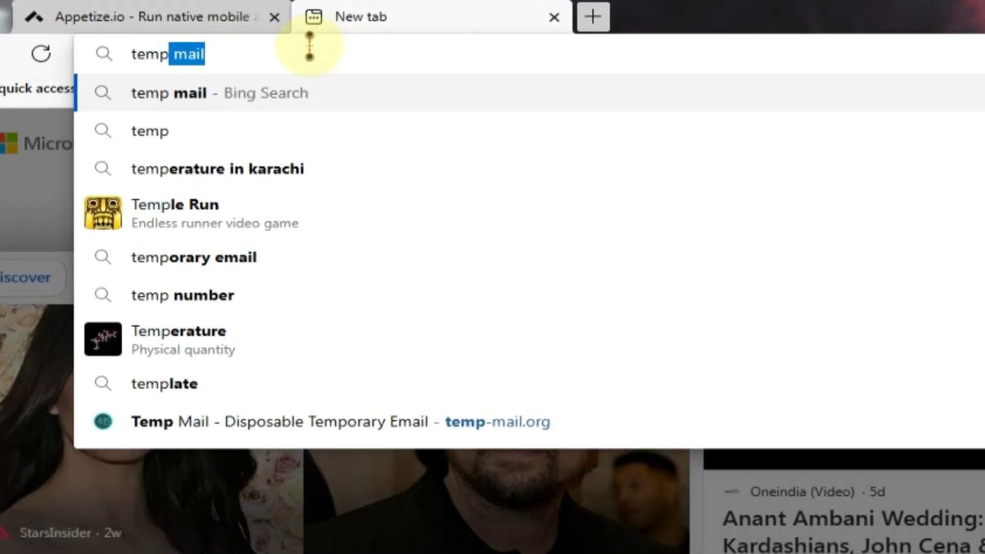
{"action": "key", "text": "Return"}
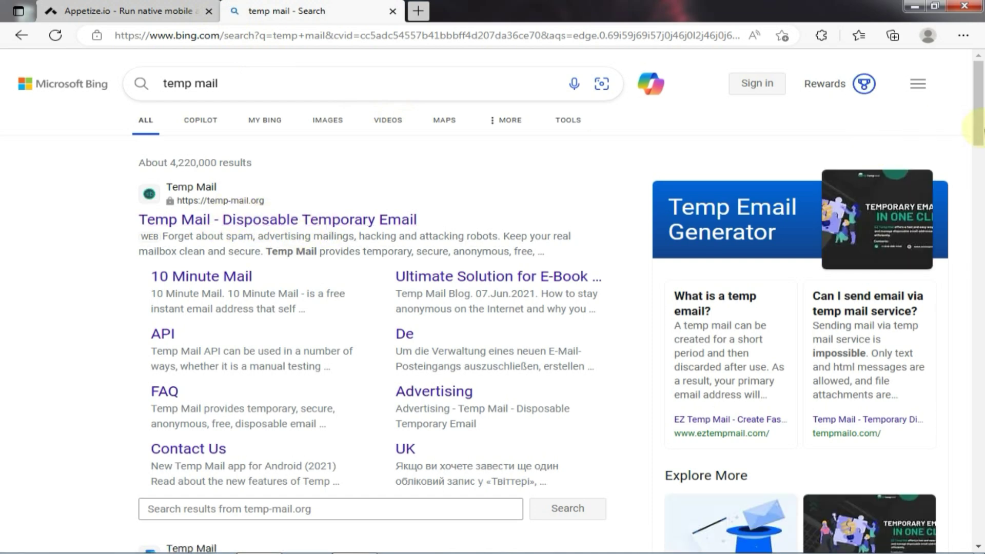
{"action": "mouse_move", "coordinate": [978, 130]}
{"action": "left_mouse_down"}
{"action": "mouse_move", "coordinate": [978, 277]}
{"action": "mouse_move", "coordinate": [978, 131]}
{"action": "left_mouse_up"}
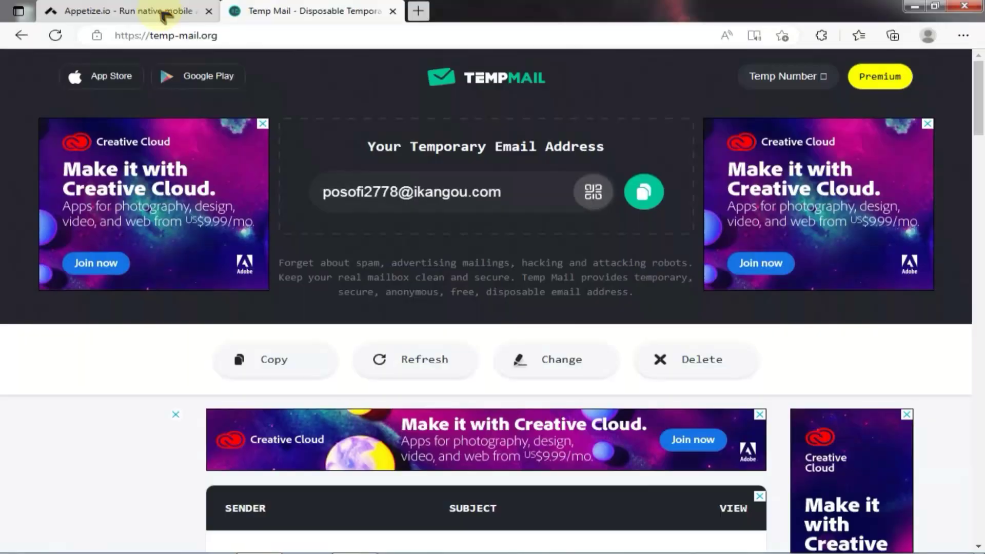
{"action": "left_click", "coordinate": [165, 16]}
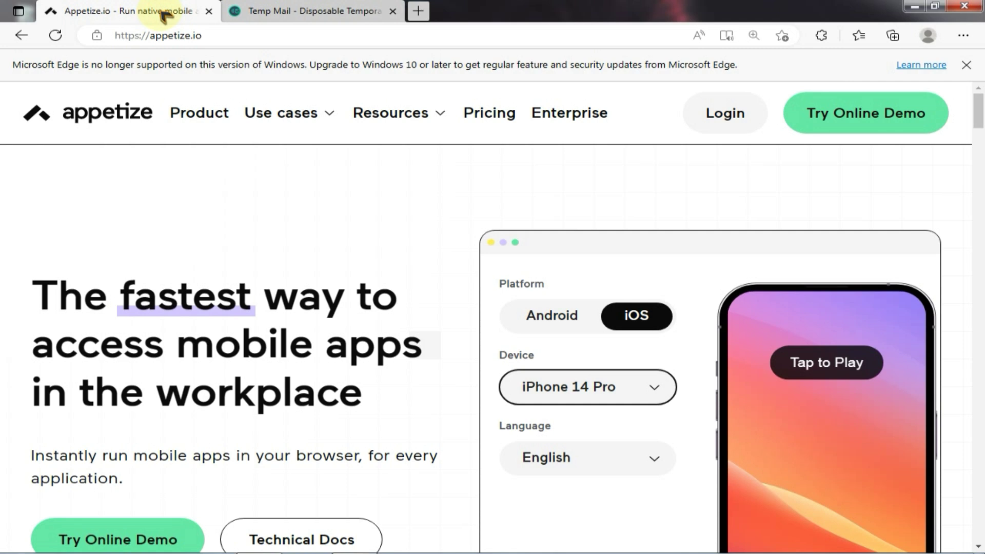
Go from the Appetize.io login to Create Account and select the Work Email field.
{"action": "left_click", "coordinate": [720, 128]}
{"action": "scroll", "coordinate": [596, 513], "scroll_direction": "down", "scroll_amount": 3}
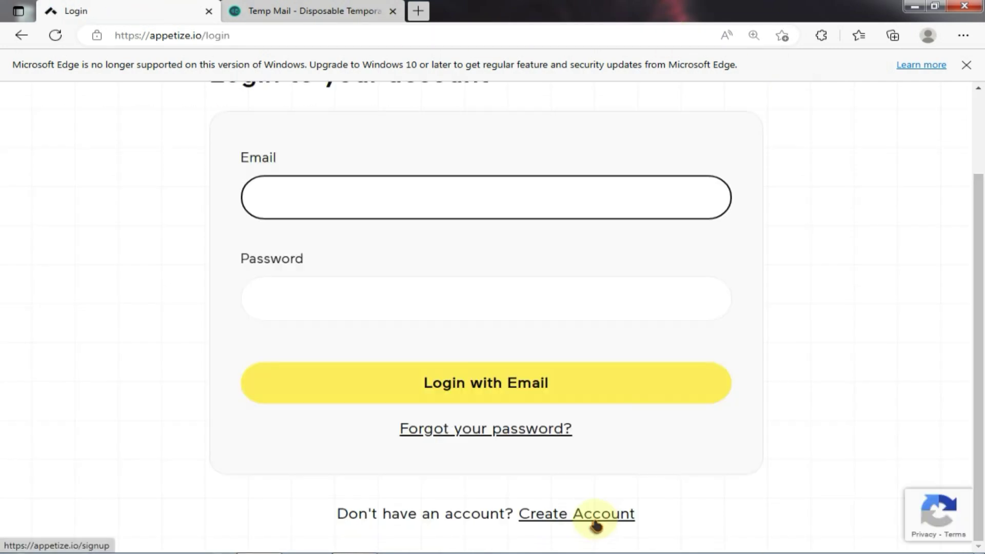
{"action": "left_click", "coordinate": [595, 520]}
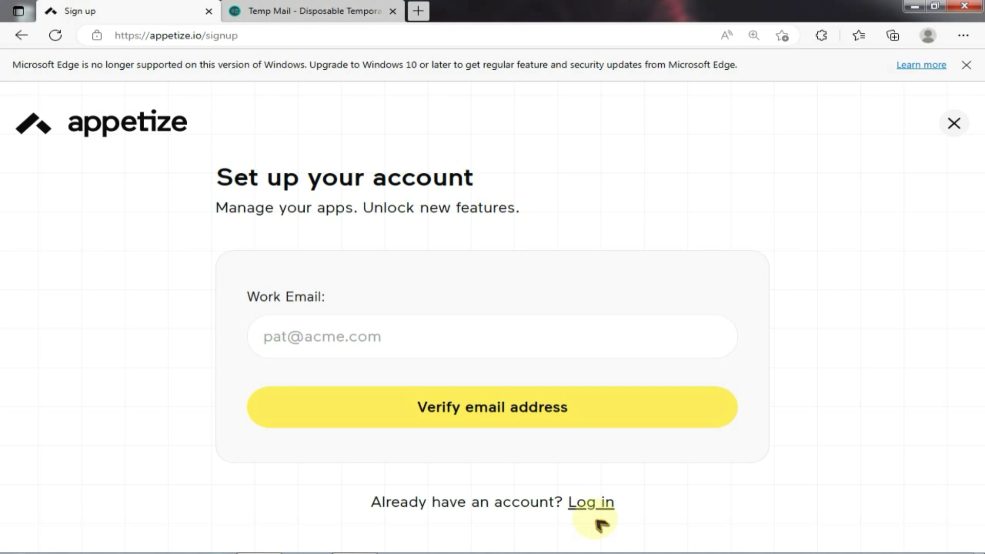
{"action": "left_click", "coordinate": [374, 339]}
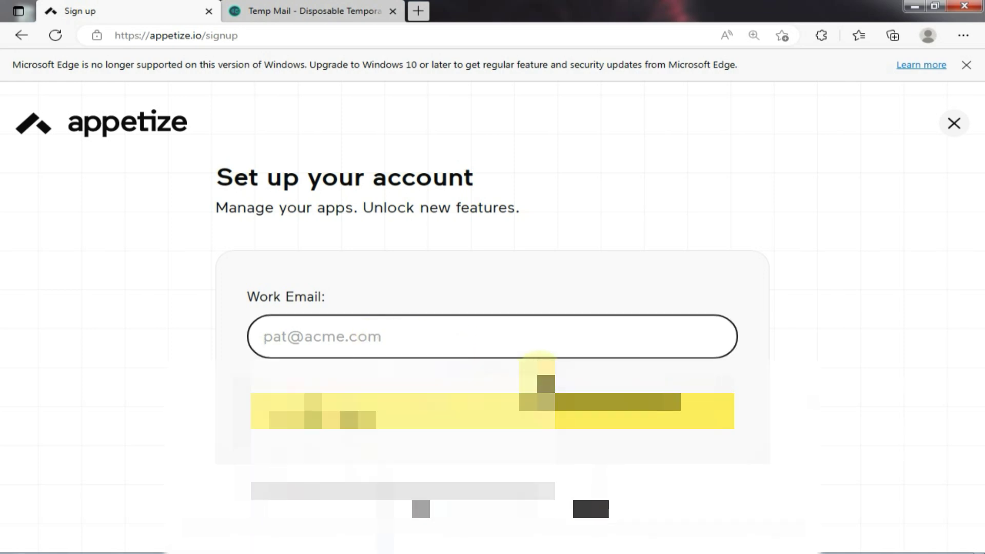
{"action": "left_click", "coordinate": [303, 6]}
Copy the Temp Mail address into Work Email and send the verification email.
{"action": "left_click", "coordinate": [644, 191]}
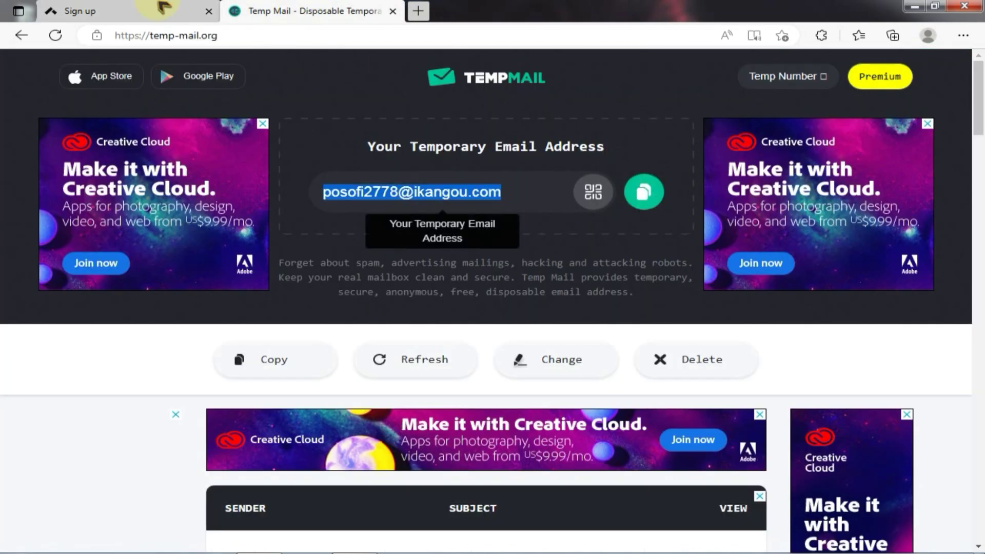
{"action": "left_click", "coordinate": [162, 8]}
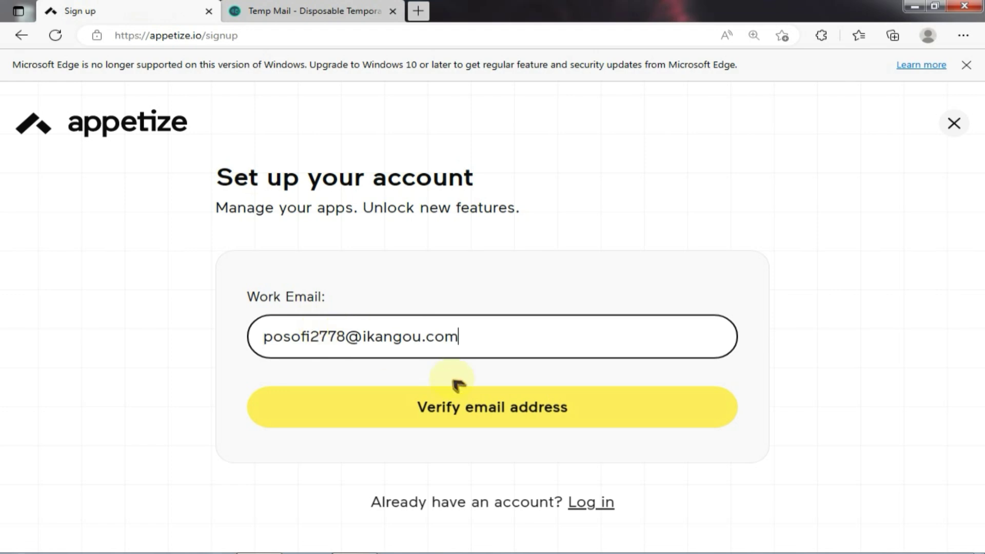
{"action": "left_click", "coordinate": [496, 421]}
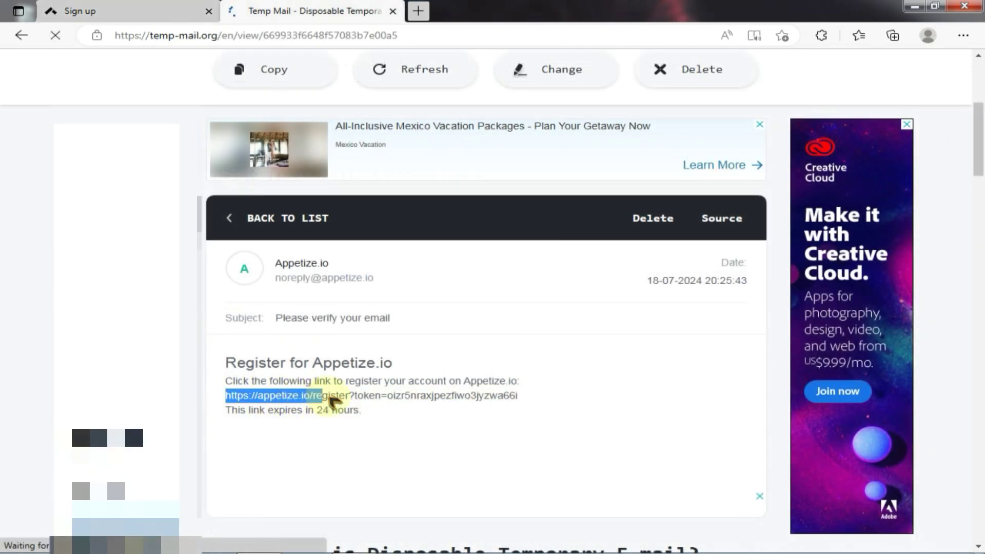
Open the email's registration link in a new tab and enter '123' as the organization name.
{"action": "left_click_drag", "start_coordinate": [330, 398], "coordinate": [520, 403]}
{"action": "right_click", "coordinate": [500, 396]}
{"action": "left_click", "coordinate": [623, 124]}
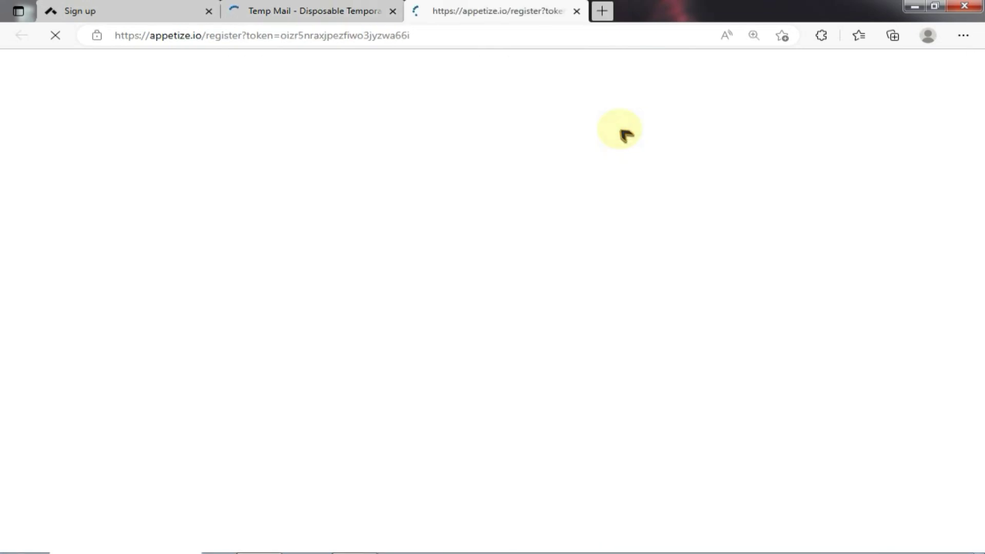
{"action": "left_click", "coordinate": [390, 246]}
{"action": "left_click", "coordinate": [327, 298]}
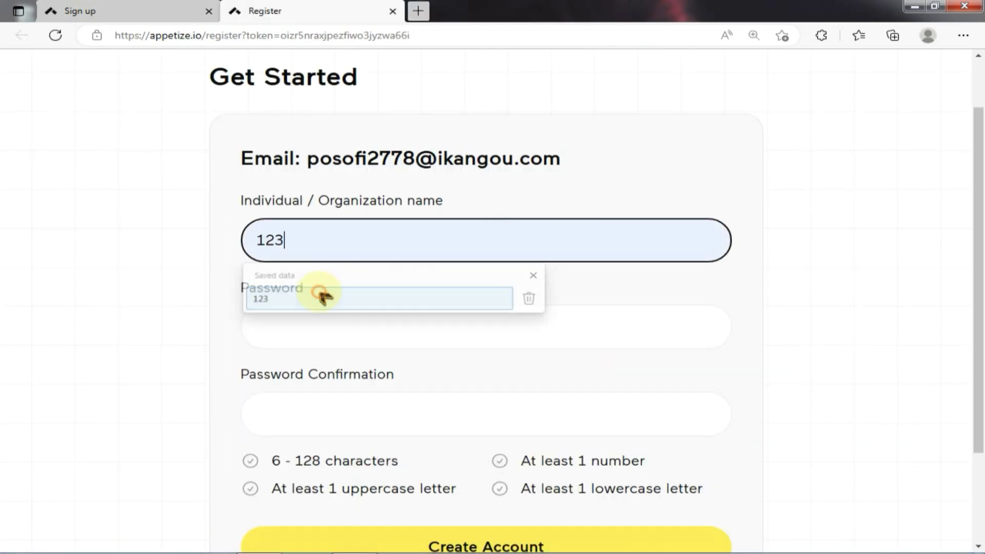
Enter the account password and create the account, landing on the Trial plan page.
{"action": "left_click", "coordinate": [341, 319]}
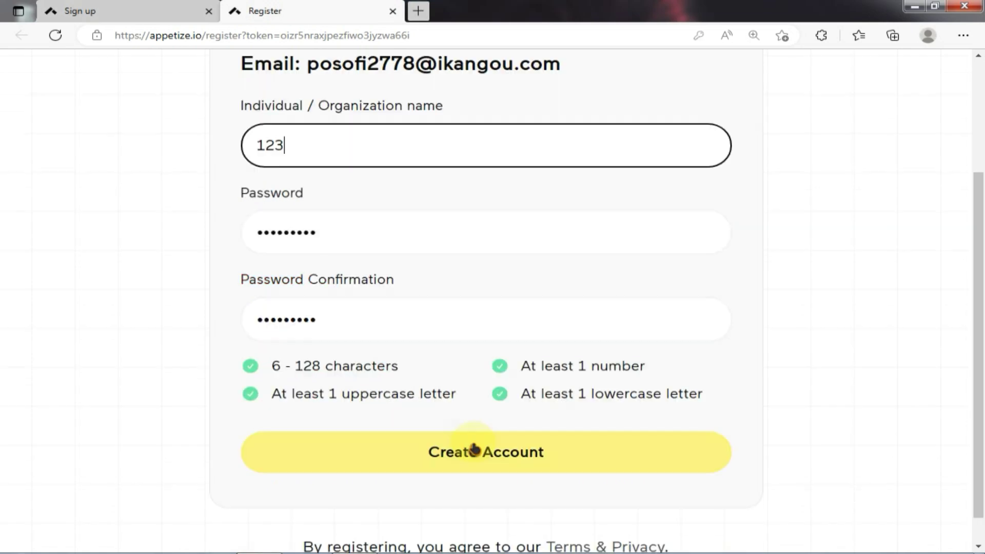
{"action": "left_click", "coordinate": [474, 450]}
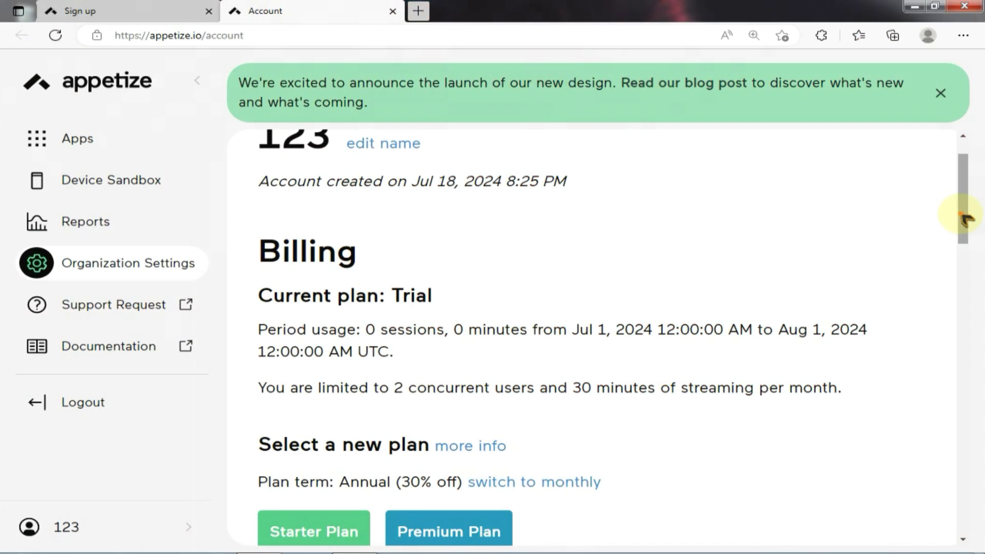
{"action": "mouse_move", "coordinate": [968, 219]}
{"action": "left_mouse_down"}
{"action": "mouse_move", "coordinate": [969, 203]}
{"action": "mouse_move", "coordinate": [969, 220]}
{"action": "left_mouse_up"}
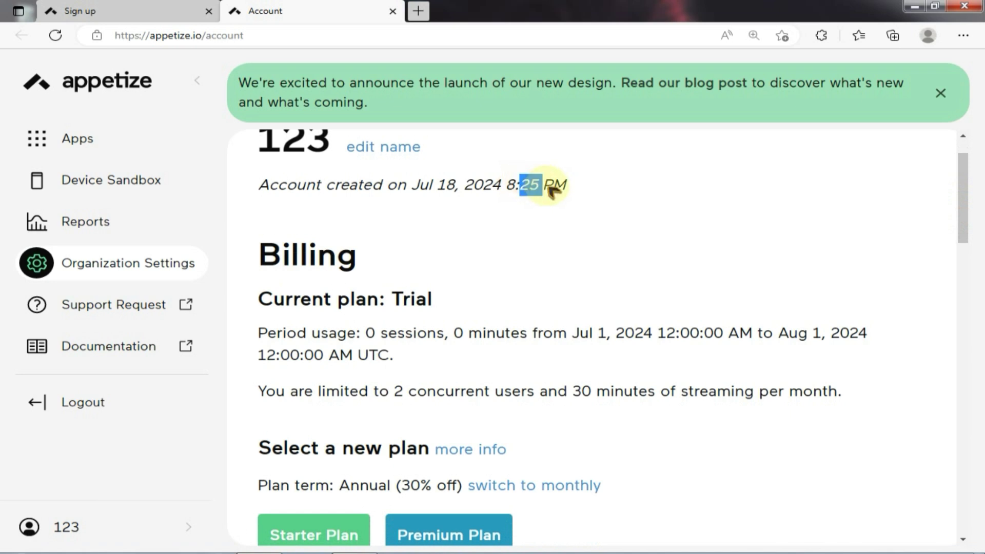
View the empty Apps list, then go to the Device Sandbox.
{"action": "mouse_move", "coordinate": [892, 540]}
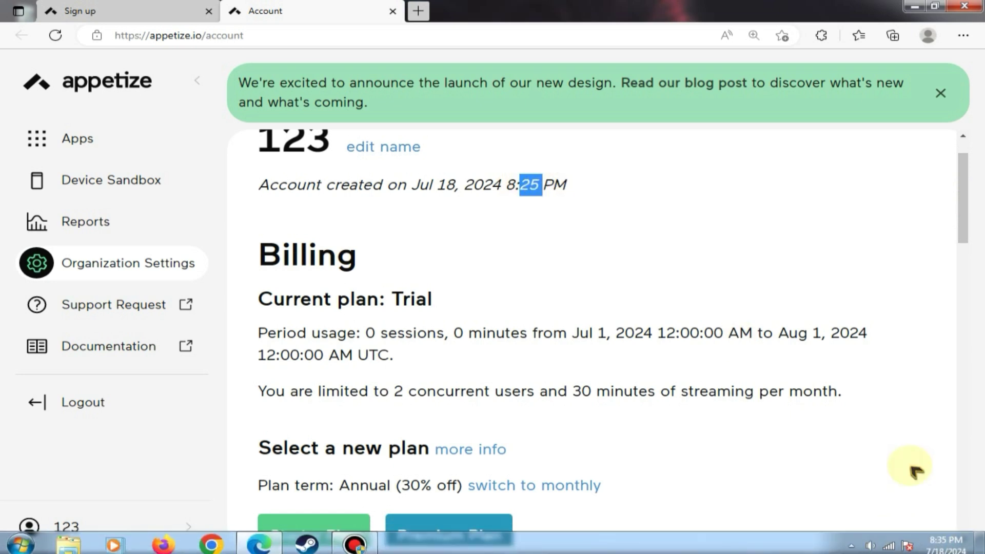
{"action": "left_click_drag", "start_coordinate": [969, 201], "coordinate": [970, 206]}
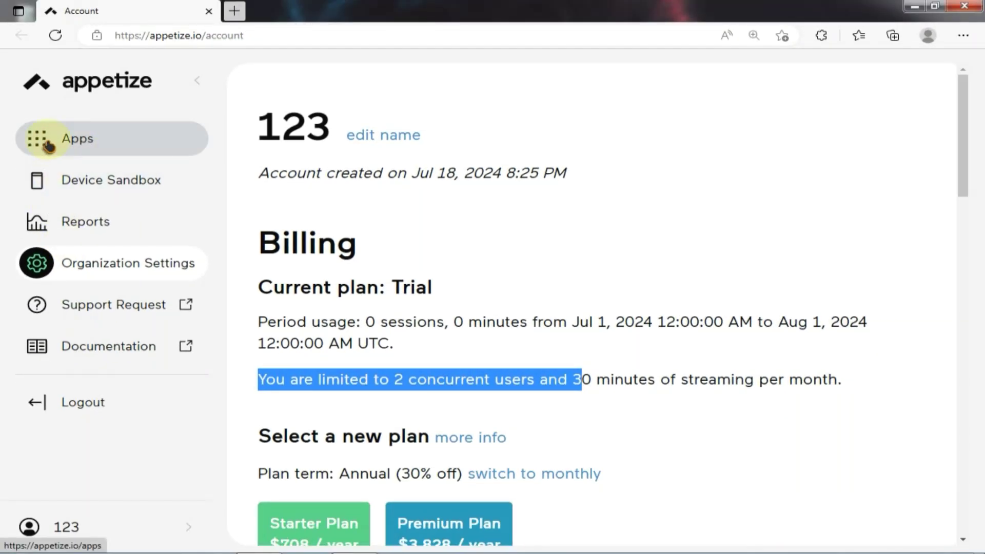
{"action": "left_click", "coordinate": [48, 145]}
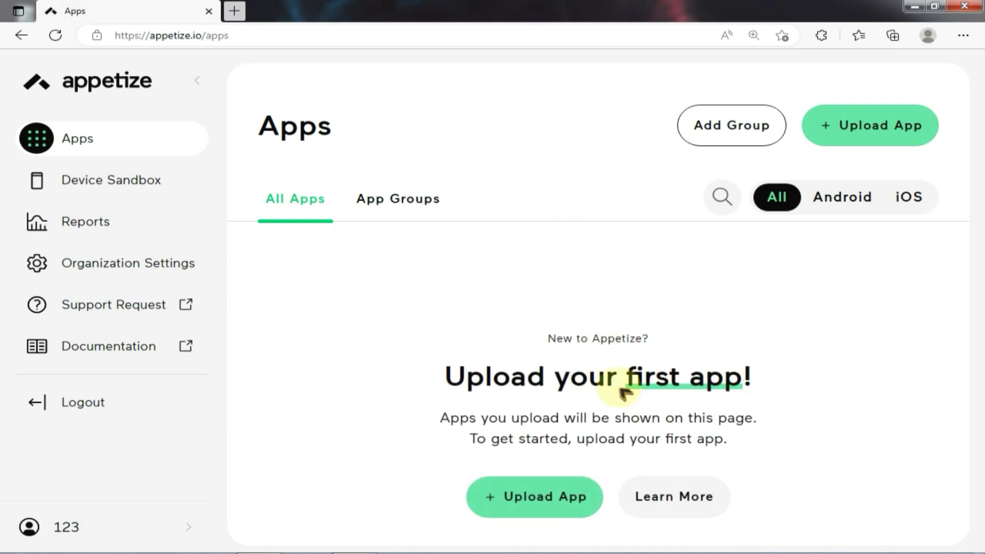
{"action": "left_click", "coordinate": [97, 199]}
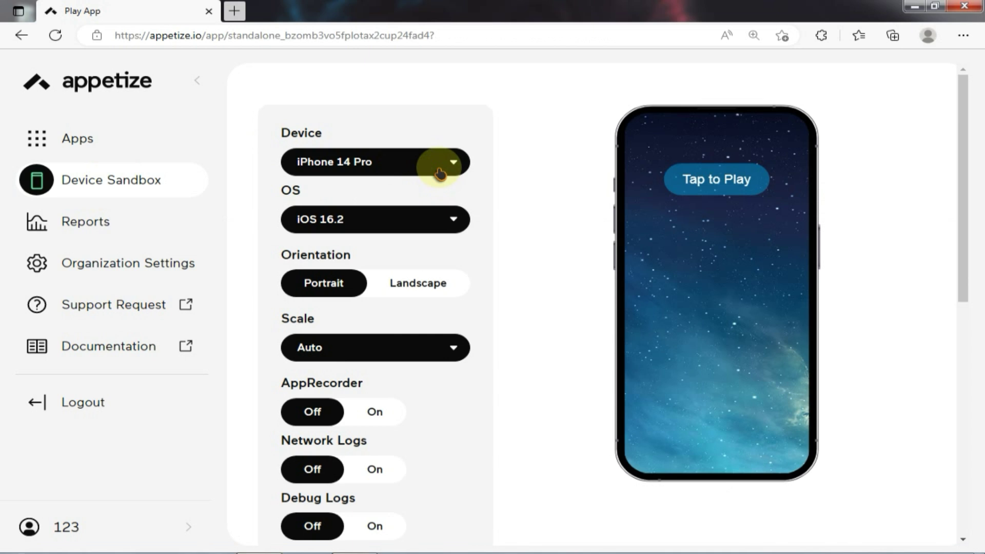
Choose iPhone 15 Pro Max with iOS 17.2 in the sandbox and start it at 50% scale.
{"action": "scroll", "coordinate": [552, 108], "scroll_direction": "down", "scroll_amount": 1}
{"action": "left_click", "coordinate": [432, 128]}
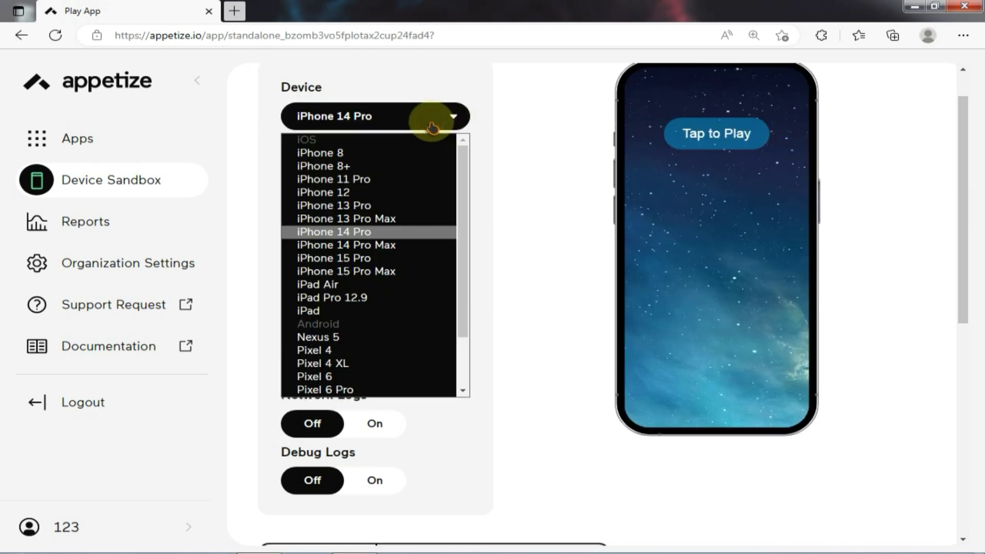
{"action": "left_click", "coordinate": [396, 275]}
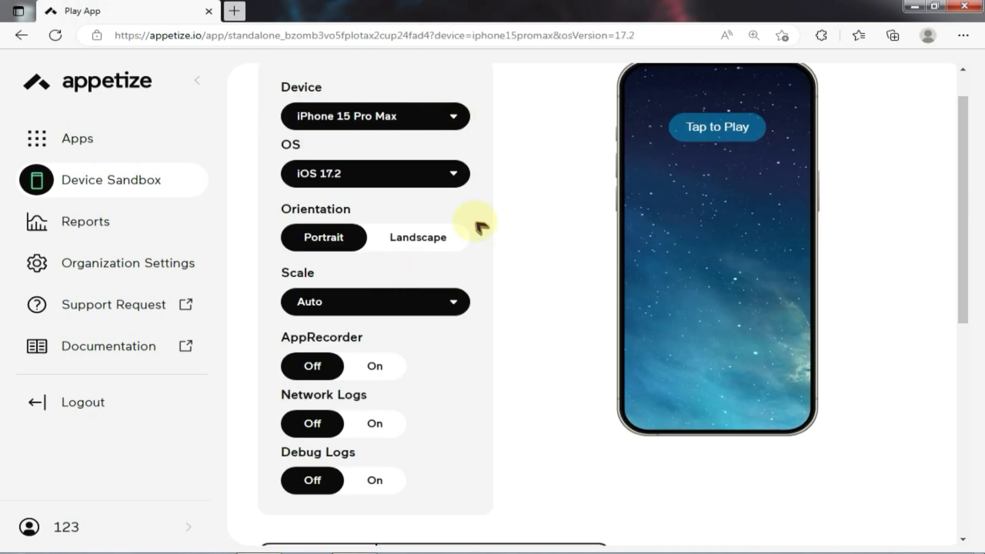
{"action": "left_click", "coordinate": [451, 176]}
{"action": "left_click", "coordinate": [450, 194]}
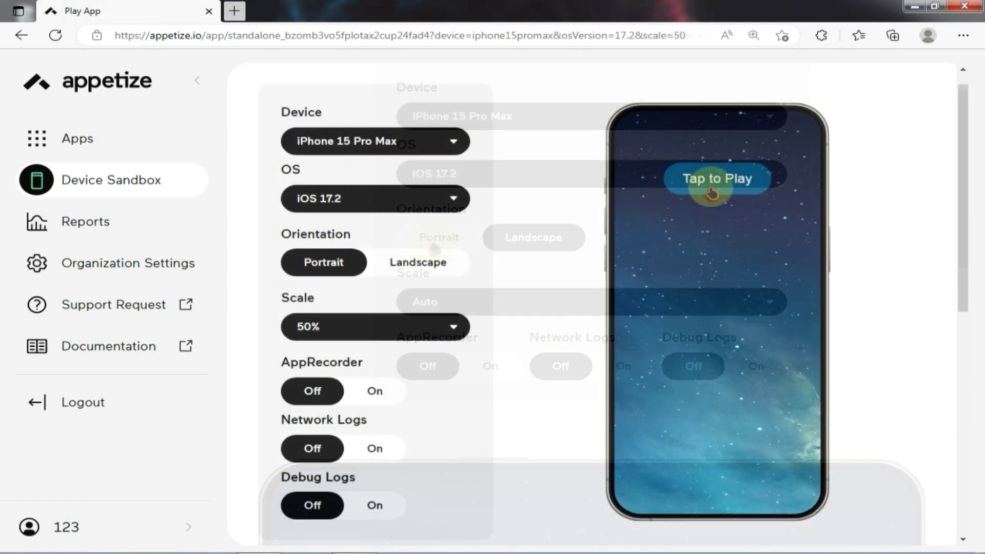
{"action": "left_click", "coordinate": [713, 190]}
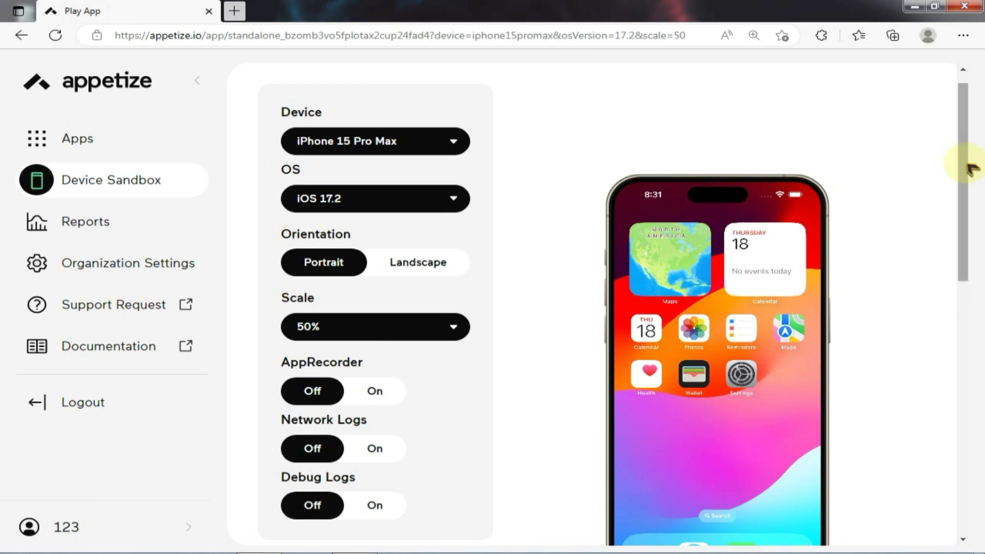
{"action": "left_click_drag", "start_coordinate": [970, 169], "coordinate": [969, 203]}
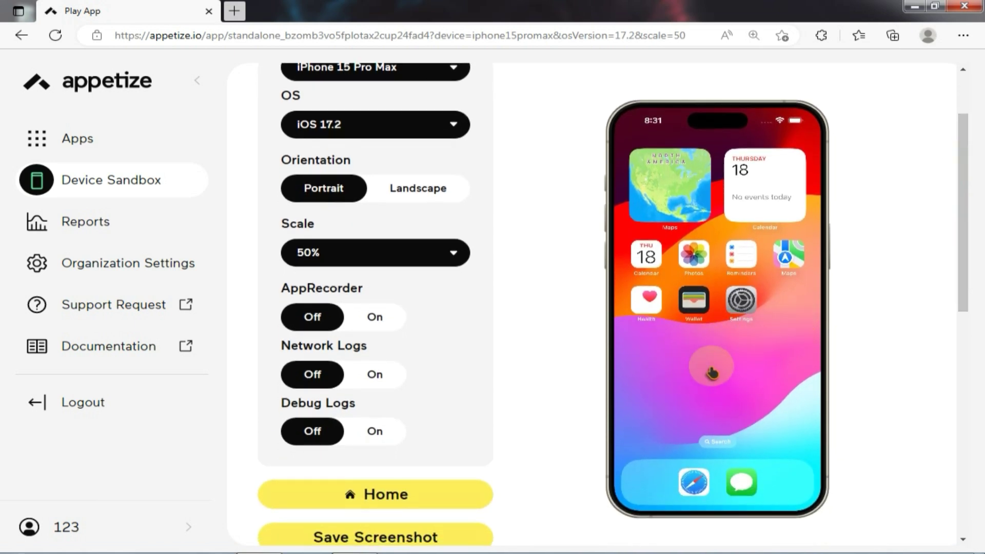
{"action": "left_click_drag", "start_coordinate": [713, 373], "coordinate": [655, 374]}
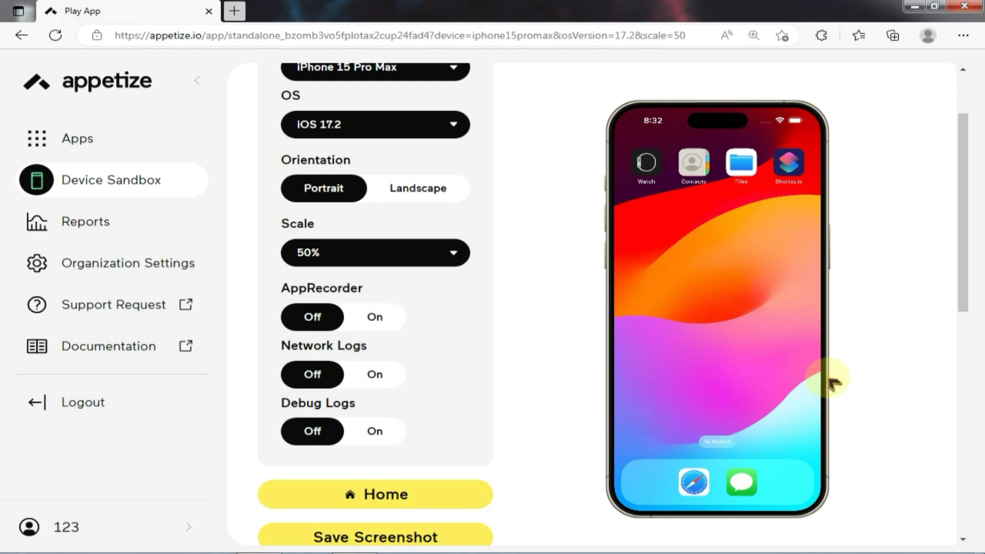
{"action": "left_click_drag", "start_coordinate": [832, 383], "coordinate": [749, 310]}
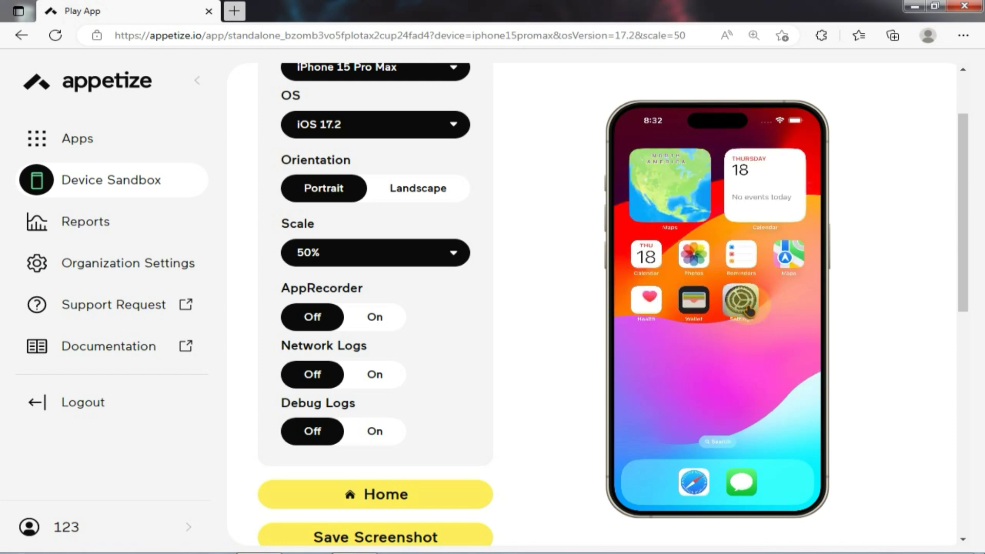
{"action": "left_click", "coordinate": [749, 310]}
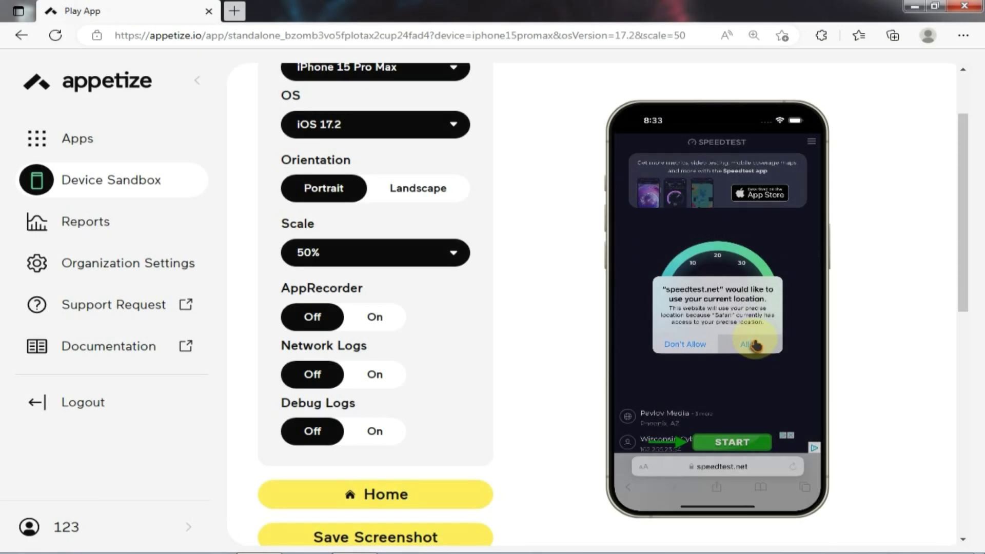
{"action": "left_click", "coordinate": [754, 339]}
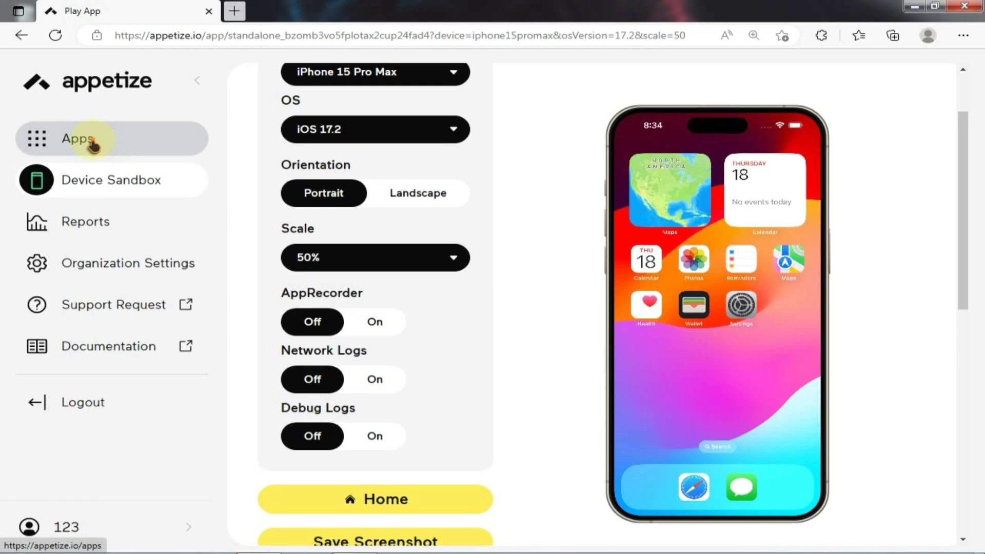
Upload FreeFire Normal OB45.apk from Downloads as a new app.
{"action": "left_click", "coordinate": [92, 145]}
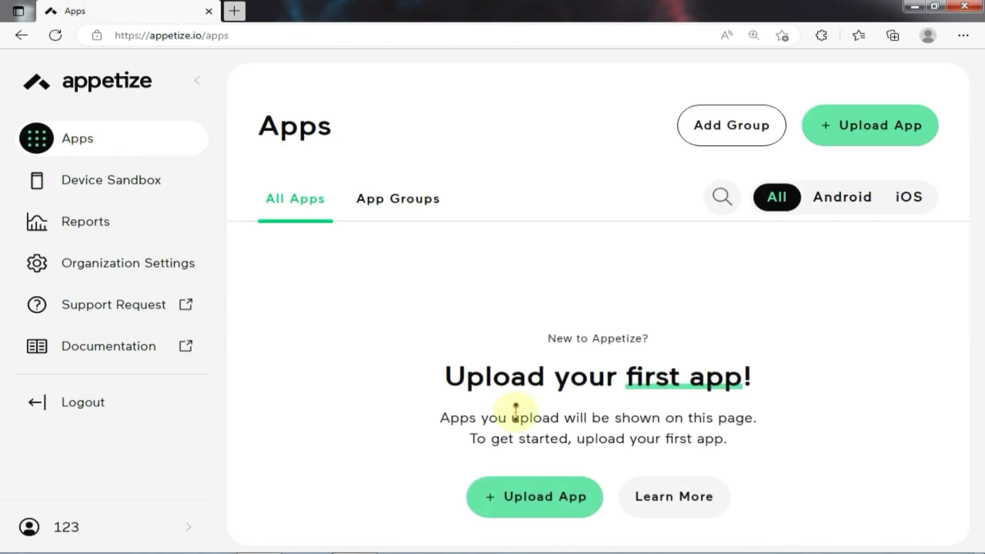
{"action": "left_click", "coordinate": [569, 508]}
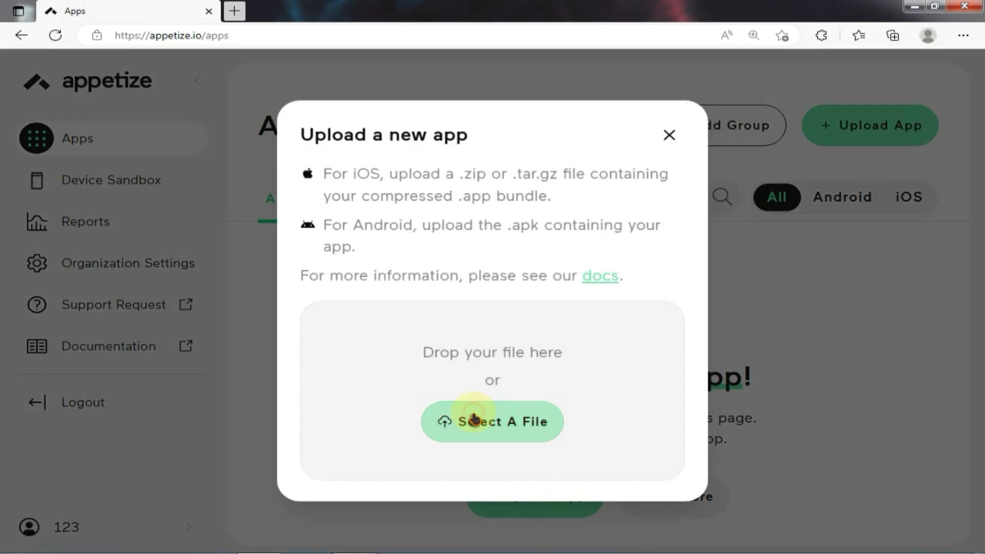
{"action": "left_click", "coordinate": [473, 420]}
{"action": "left_click", "coordinate": [434, 177]}
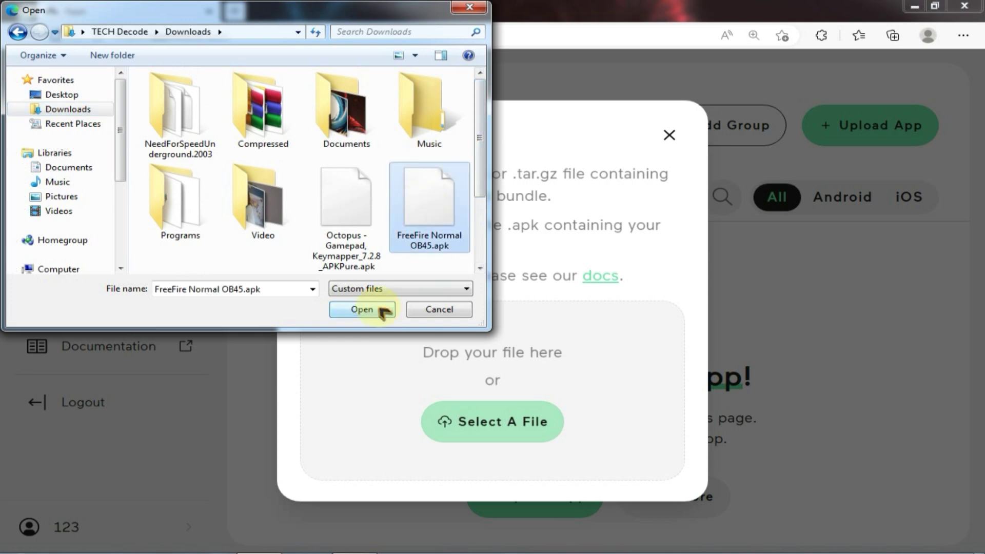
{"action": "left_click", "coordinate": [383, 311]}
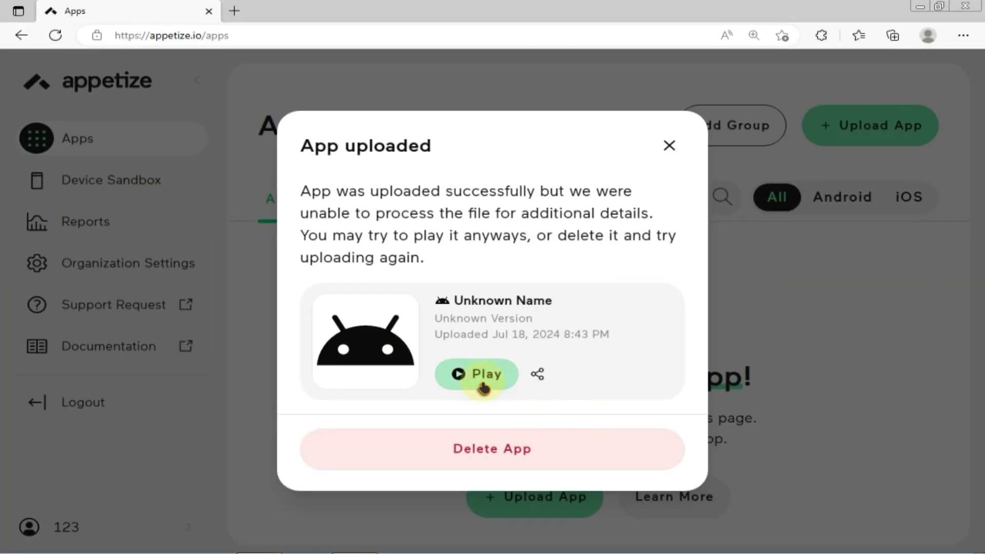
Run the uploaded Free Fire APK on a Nexus 5 with Android 11.0 in landscape.
{"action": "left_click", "coordinate": [483, 386]}
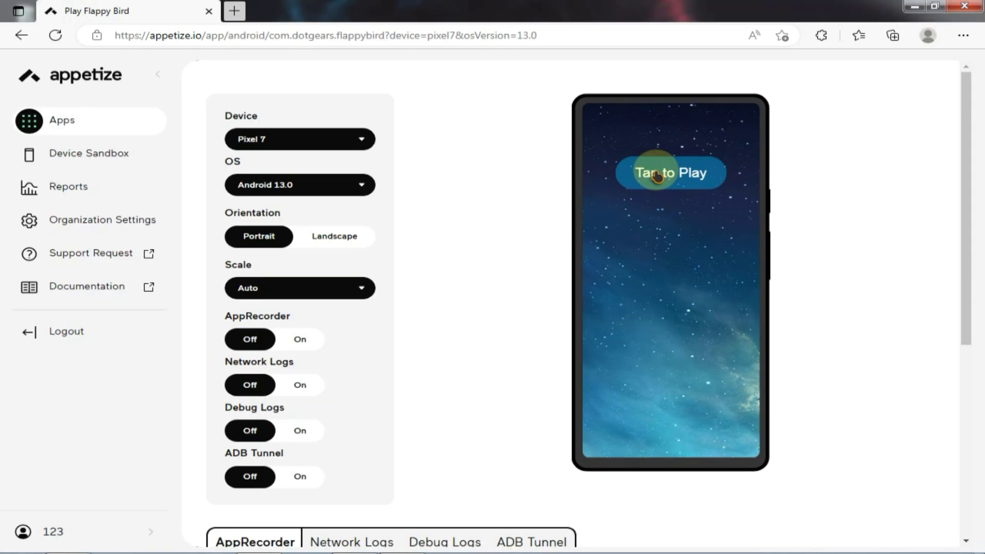
{"action": "left_click", "coordinate": [646, 177]}
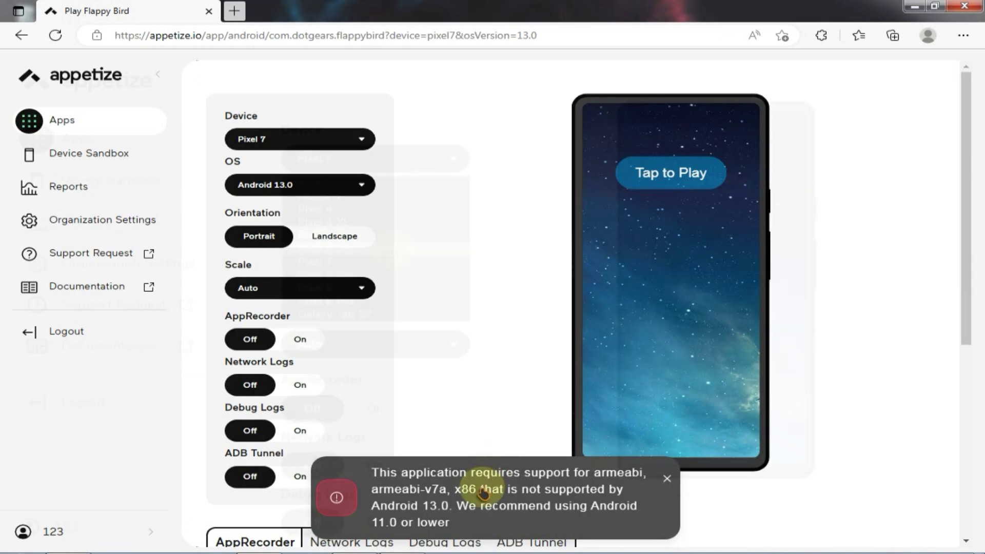
{"action": "left_click", "coordinate": [395, 200]}
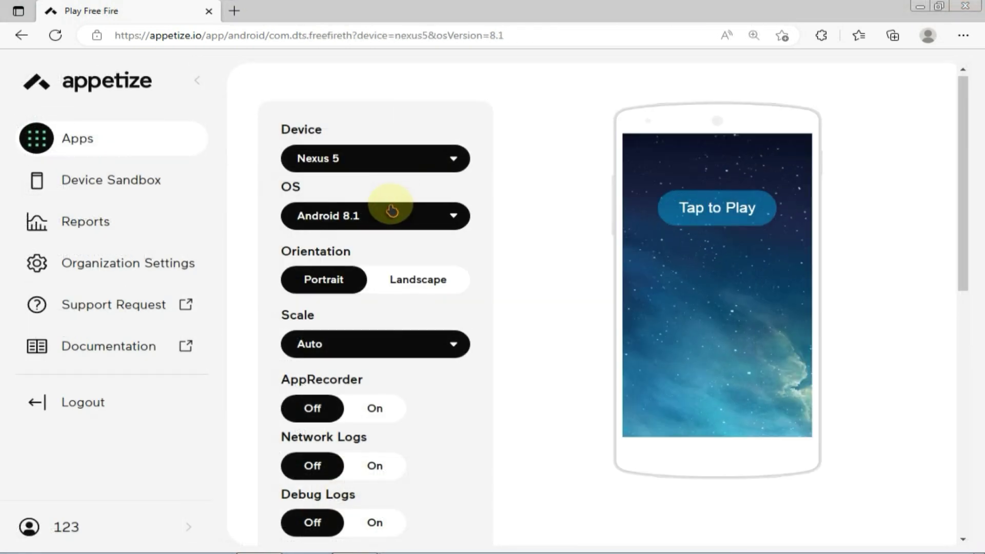
{"action": "left_click", "coordinate": [392, 207]}
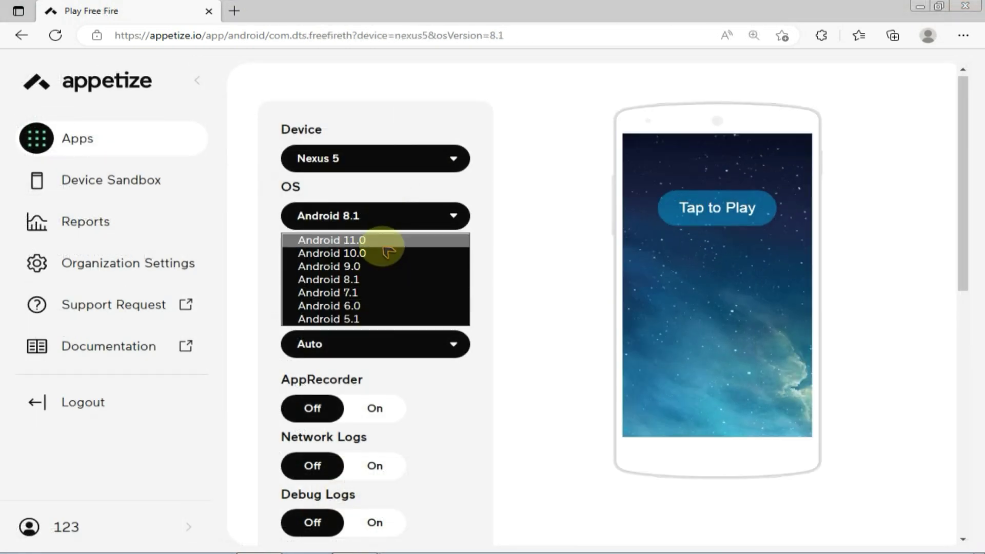
{"action": "left_click", "coordinate": [331, 240]}
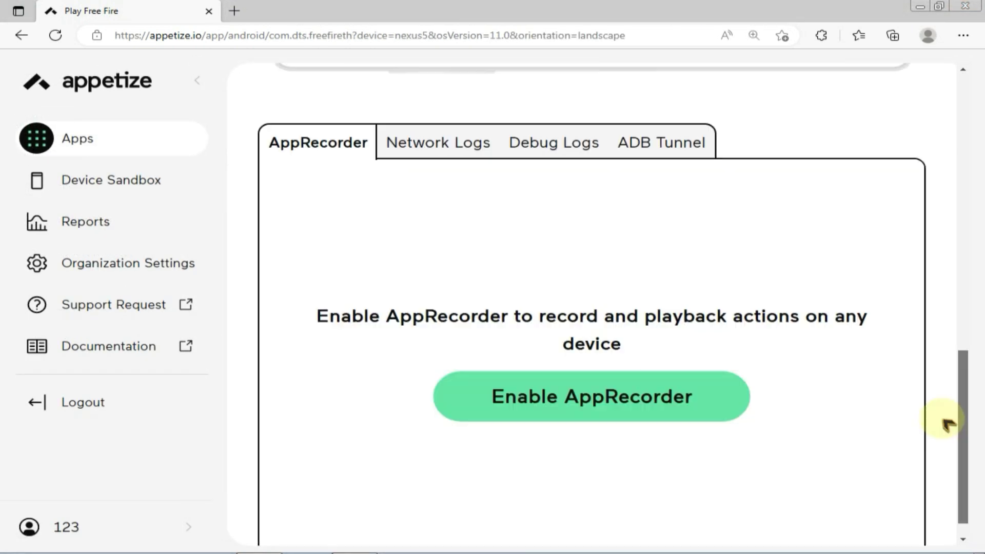
{"action": "scroll", "coordinate": [901, 270], "scroll_direction": "up", "scroll_amount": 10}
{"action": "scroll", "coordinate": [902, 270], "scroll_direction": "down", "scroll_amount": 3}
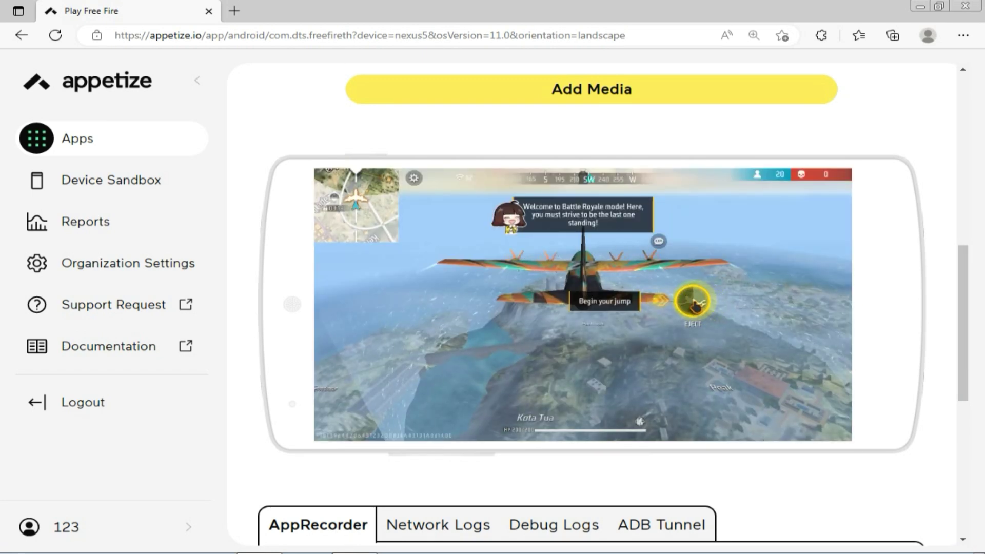
Dismiss the Safe Zone map tutorial and eject from the plane in Free Fire.
{"action": "left_click", "coordinate": [696, 307]}
{"action": "scroll", "coordinate": [698, 313], "scroll_direction": "up", "scroll_amount": 1}
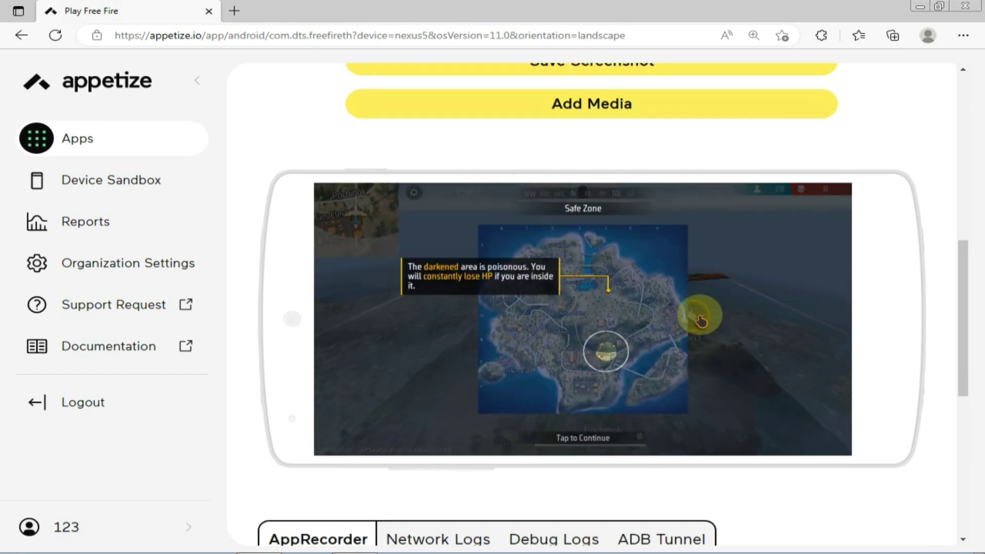
{"action": "left_click", "coordinate": [701, 319]}
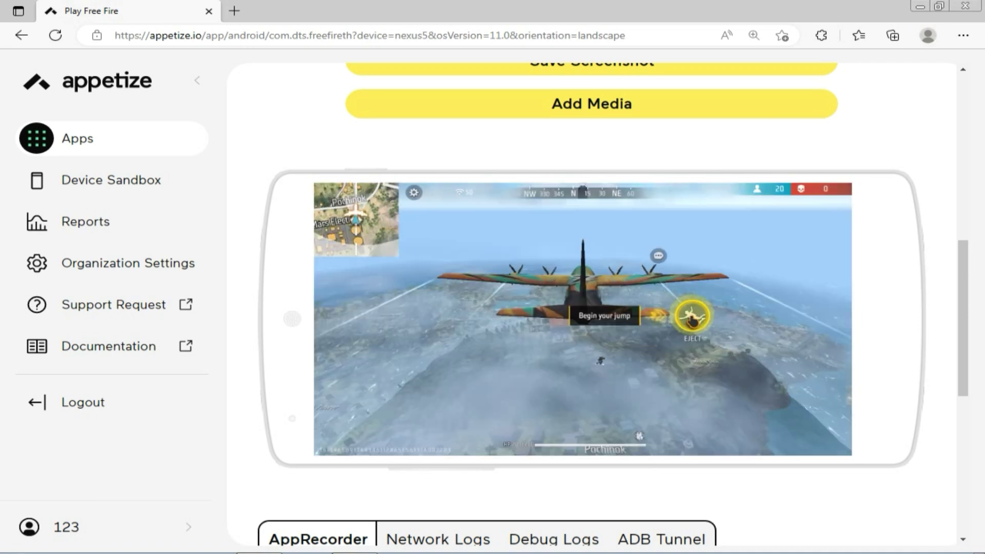
{"action": "left_click", "coordinate": [692, 316]}
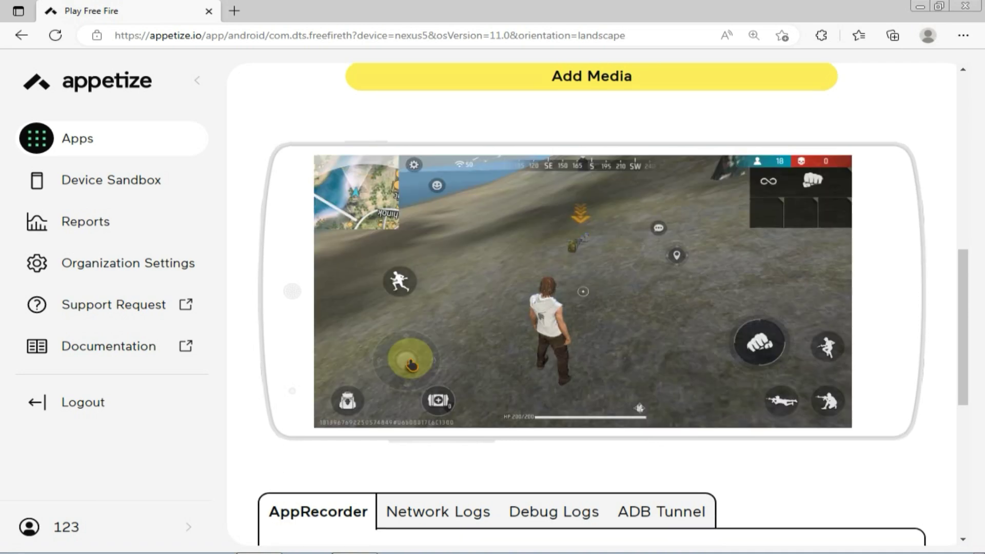
Steer the skydiver forward, then open the Octopus Peripheral Status page on a Pixel 7.
{"action": "left_click_drag", "start_coordinate": [411, 366], "coordinate": [402, 313]}
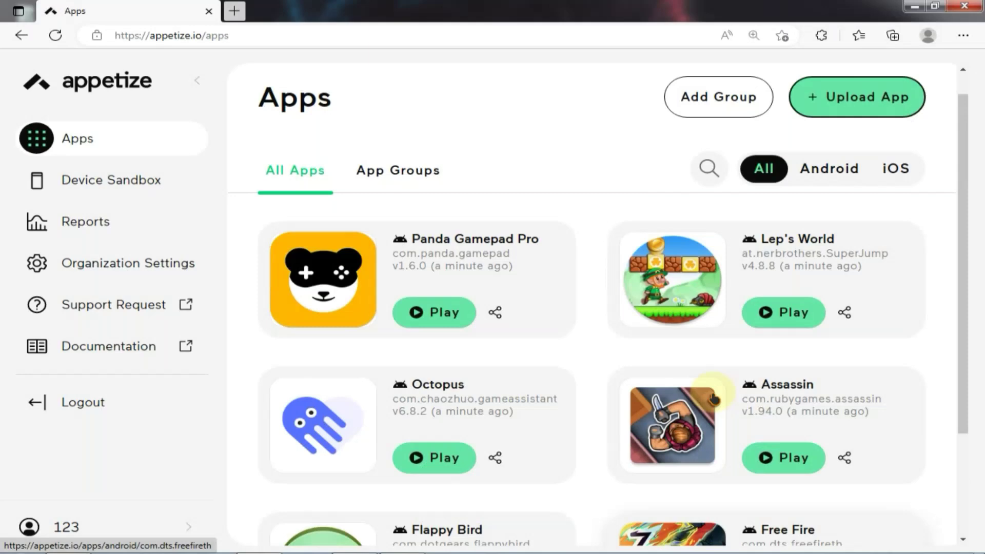
{"action": "scroll", "coordinate": [714, 400], "scroll_direction": "down", "scroll_amount": 3}
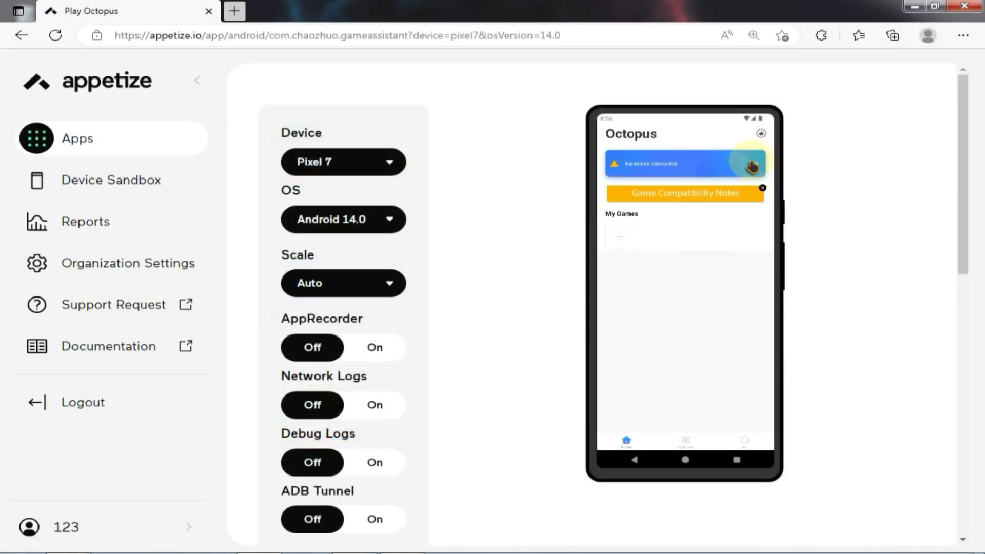
{"action": "left_click", "coordinate": [729, 167]}
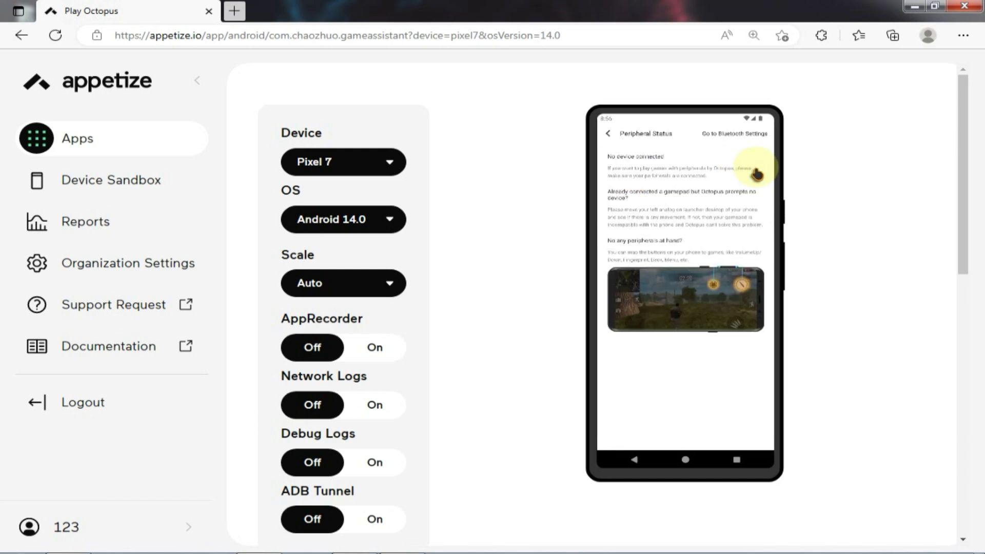